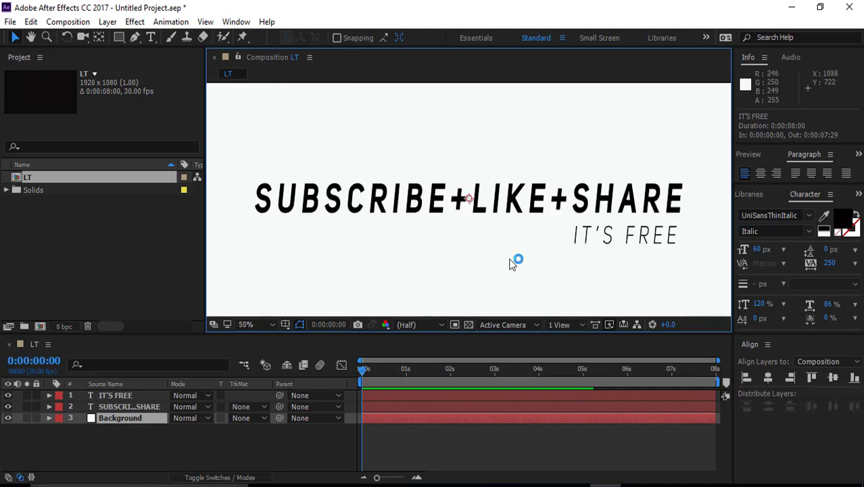
# Nudge the IT'S FREE text slightly up and left beneath the title, to position 1454.7, 642.5
pyautogui.scroll(-2, 510, 264)
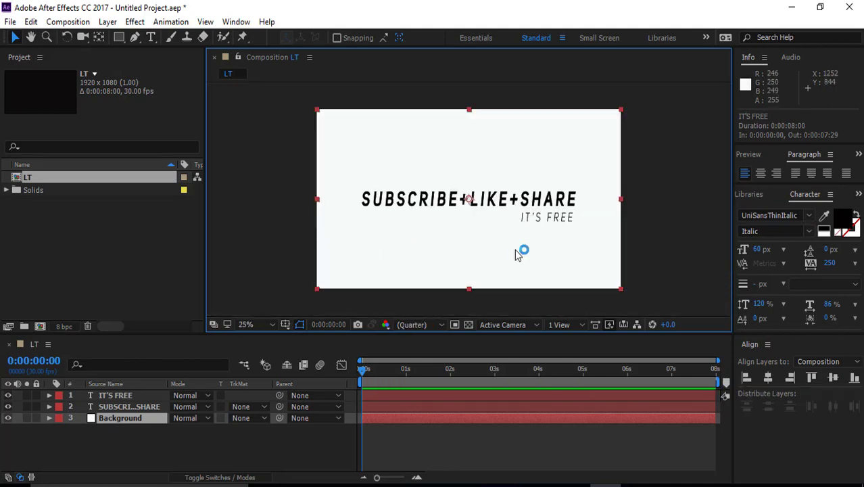
pyautogui.click(549, 218)
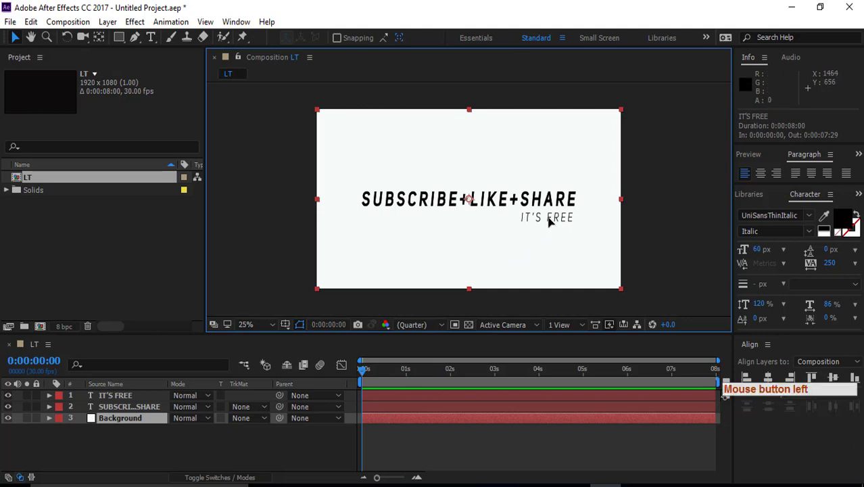
pyautogui.doubleClick(114, 395)
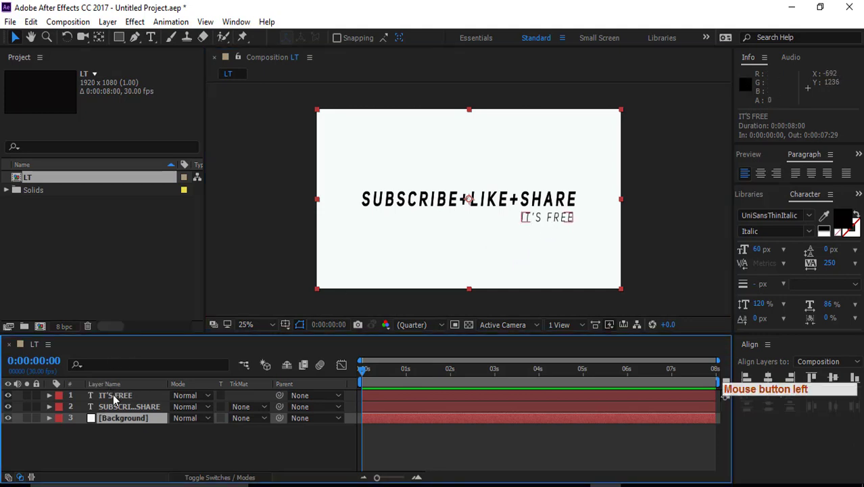
pyautogui.press('Up')
pyautogui.press('Up')
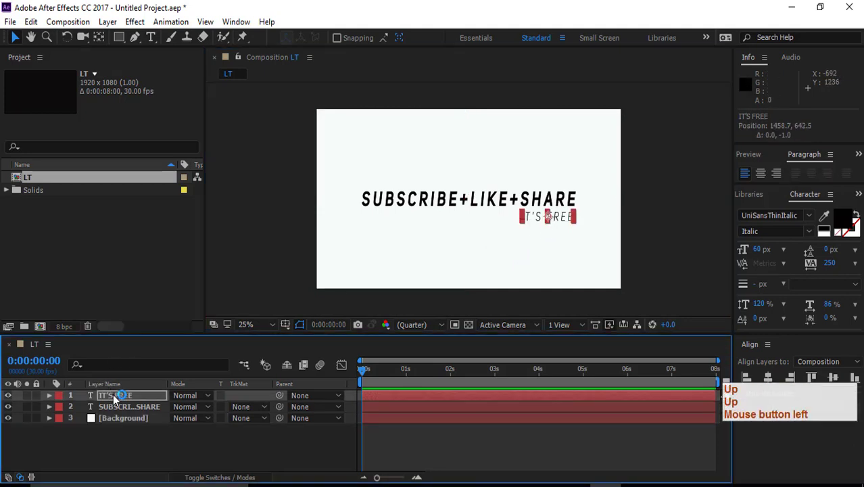
pyautogui.press('Left')
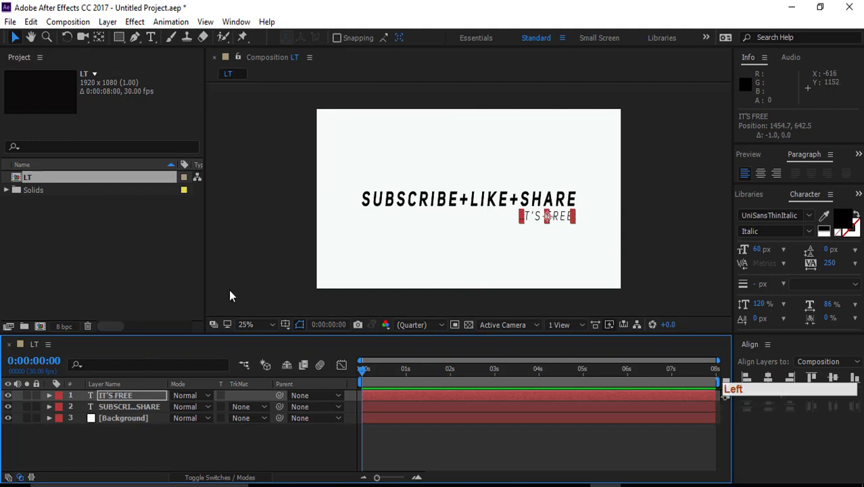
pyautogui.click(283, 264)
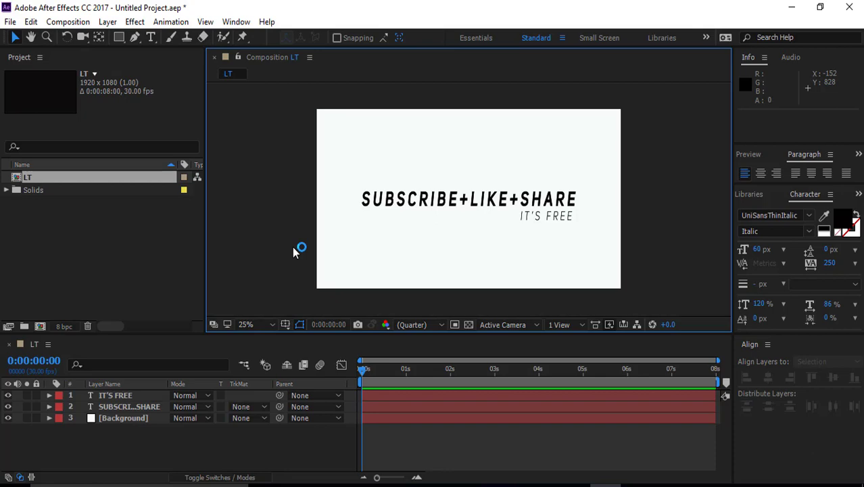
# Draw a red circle about 120 px wide above the title with the Ellipse tool, as a new shape layer
pyautogui.click(112, 451)
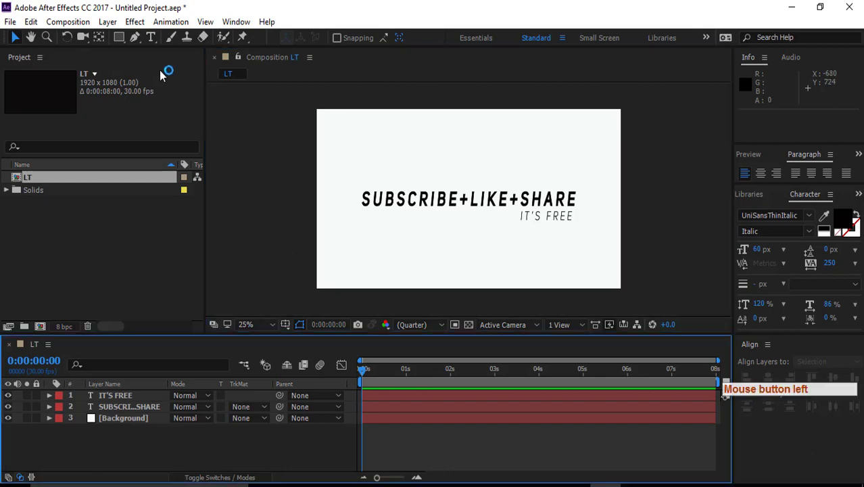
pyautogui.moveTo(116, 40); pyautogui.dragTo(163, 81)
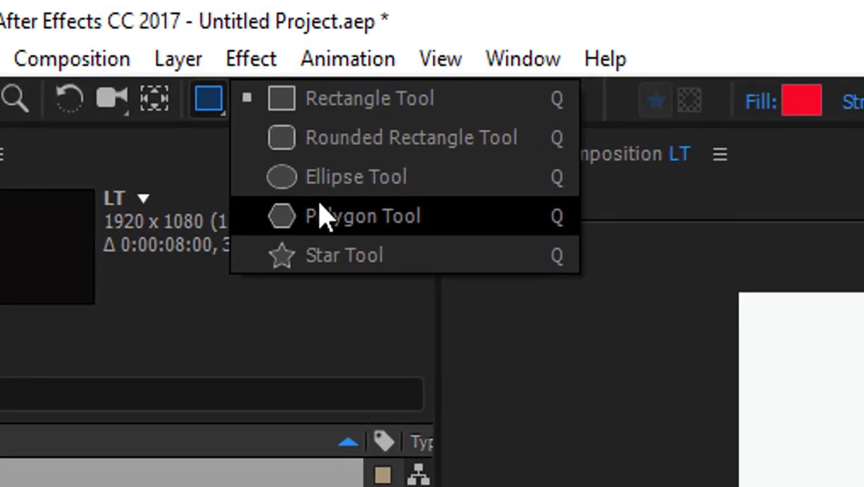
pyautogui.moveTo(320, 203); pyautogui.dragTo(340, 184)
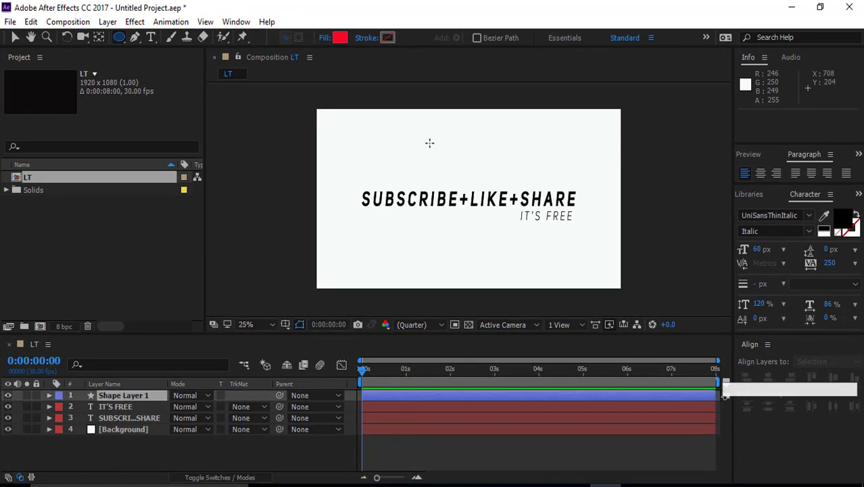
pyautogui.moveTo(429, 143); pyautogui.dragTo(447, 162)
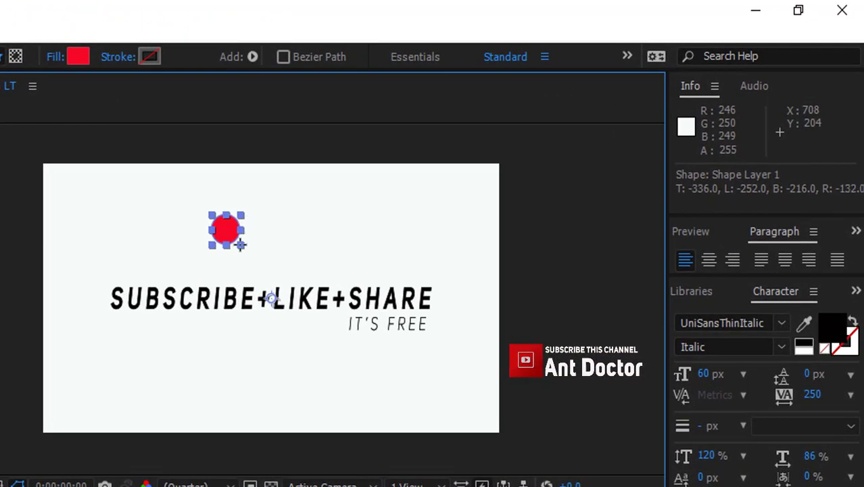
# Move the red circle to just after the end of the IT'S FREE text and select its shape layer
pyautogui.press('v')
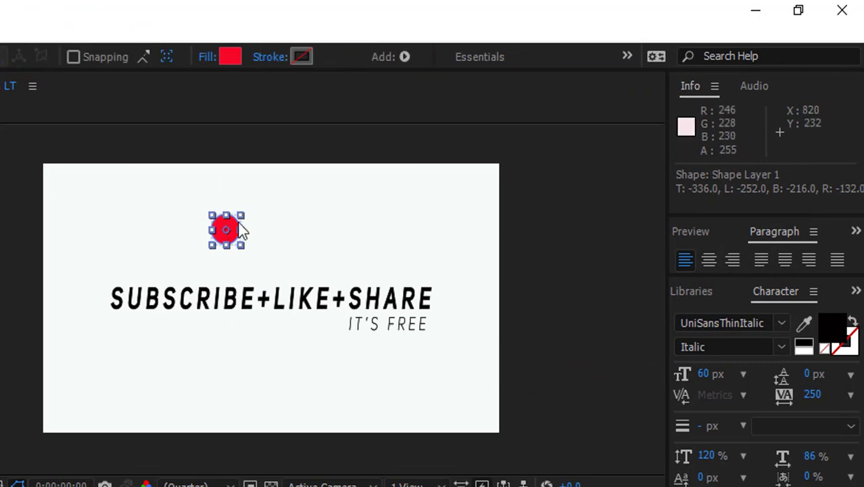
pyautogui.moveTo(236, 228); pyautogui.dragTo(373, 316)
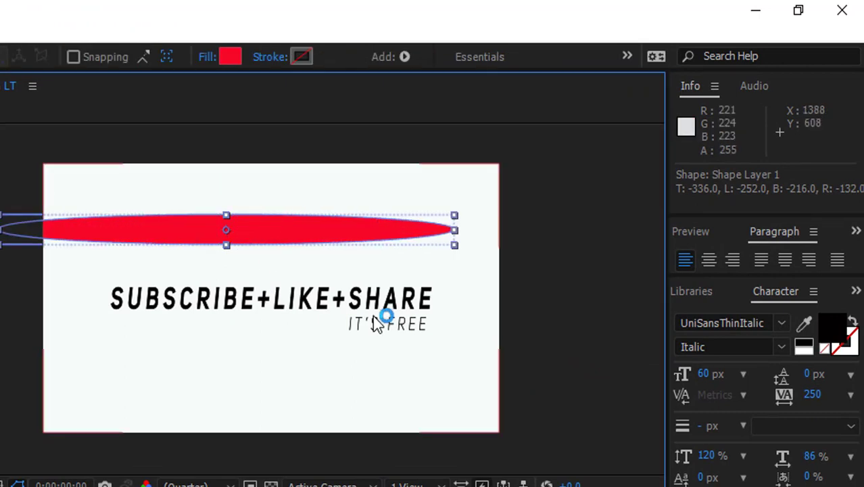
pyautogui.hotkey('ctrl', 'z')
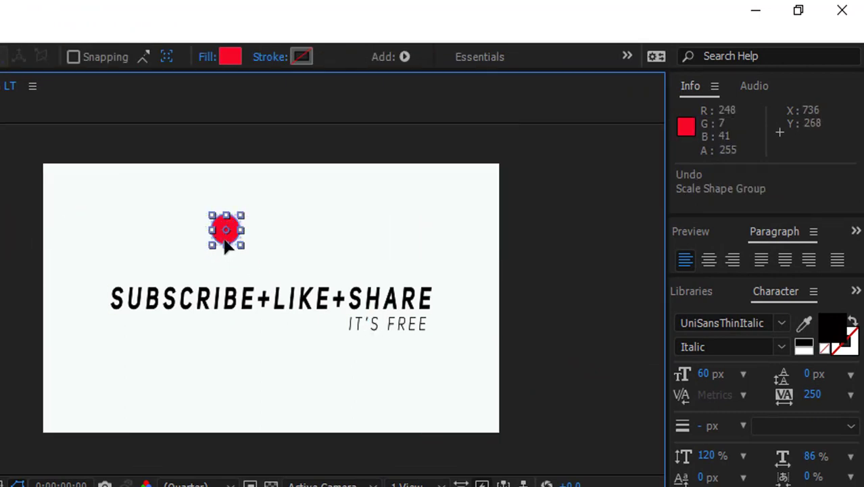
pyautogui.moveTo(230, 251); pyautogui.dragTo(440, 328)
pyautogui.click(401, 367)
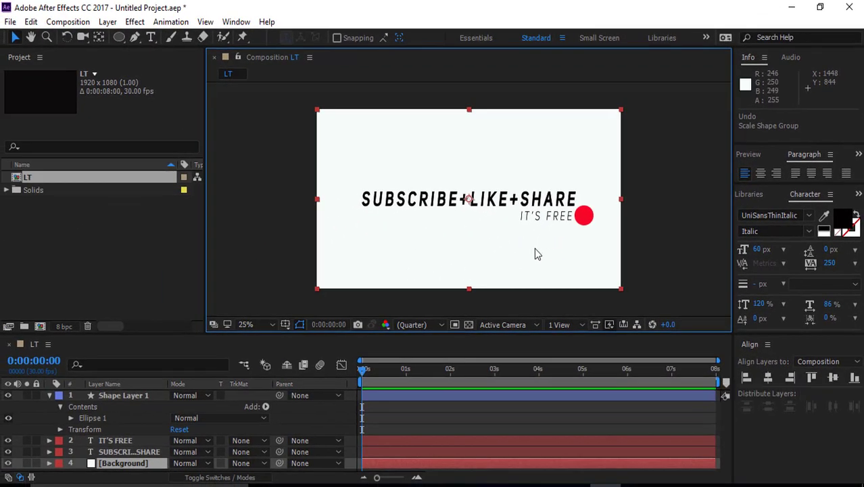
pyautogui.click(585, 217)
pyautogui.click(119, 396)
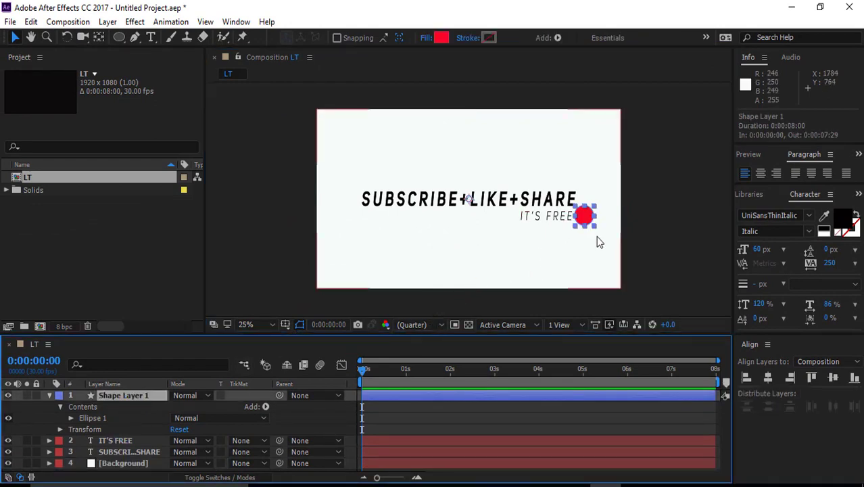
pyautogui.click(518, 263)
pyautogui.scroll(1, 510, 262)
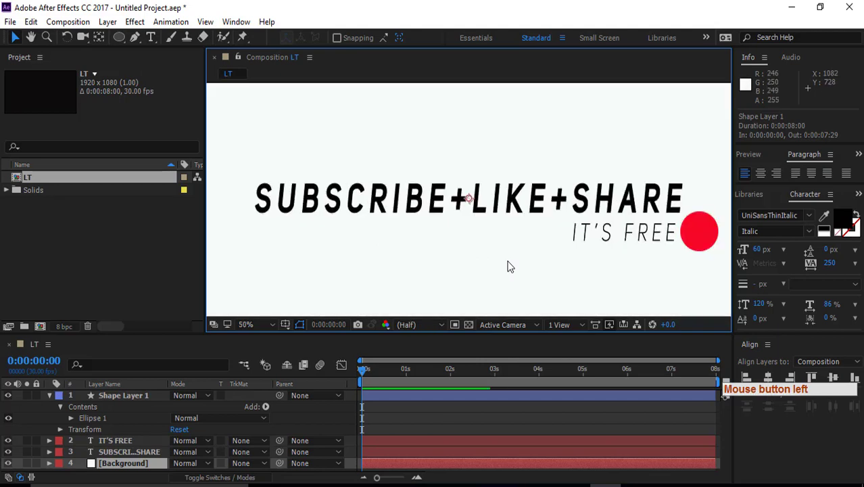
pyautogui.scroll(-1, 509, 266)
pyautogui.scroll(1, 509, 265)
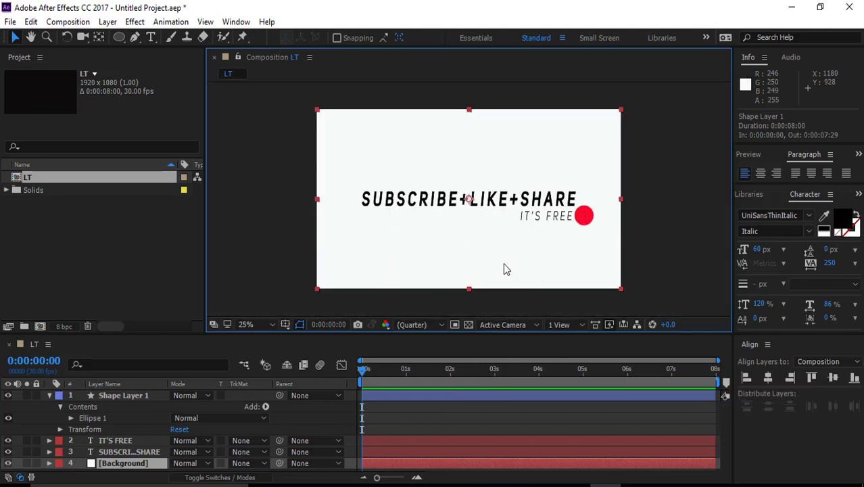
pyautogui.scroll(-1, 478, 268)
pyautogui.scroll(1, 477, 252)
# Rename the circle's shape layer as Dot Mask
pyautogui.click(128, 396)
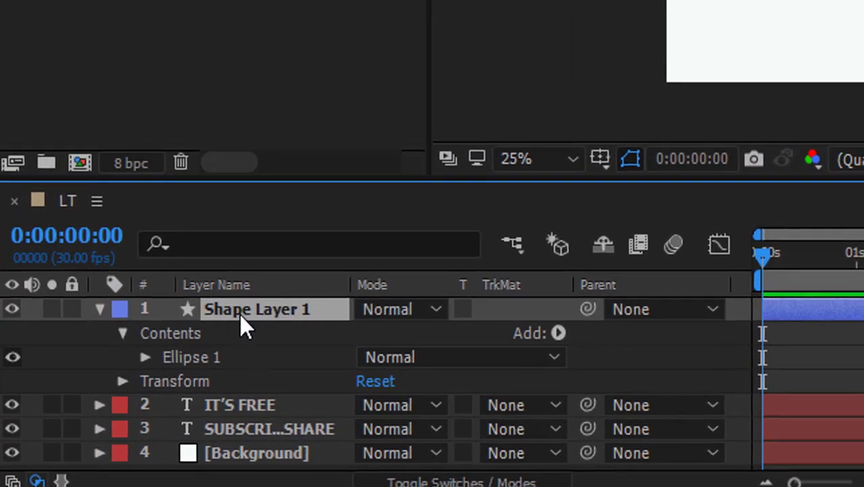
pyautogui.rightClick(240, 315)
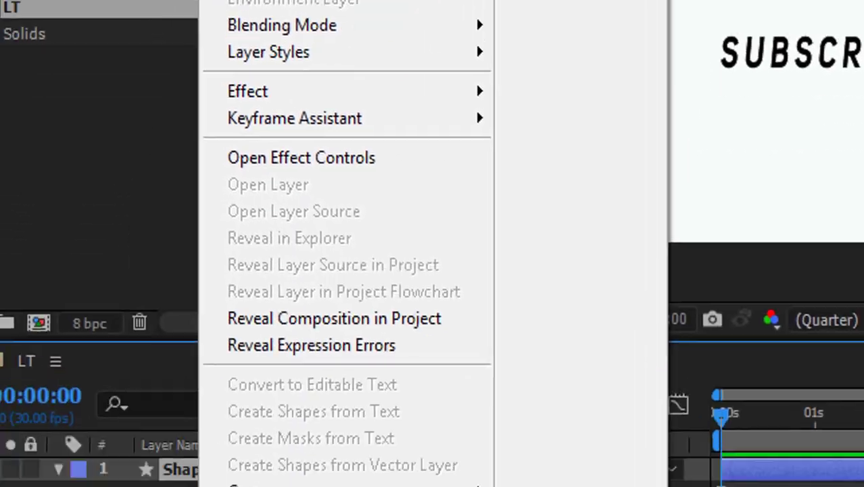
pyautogui.click(595, 0)
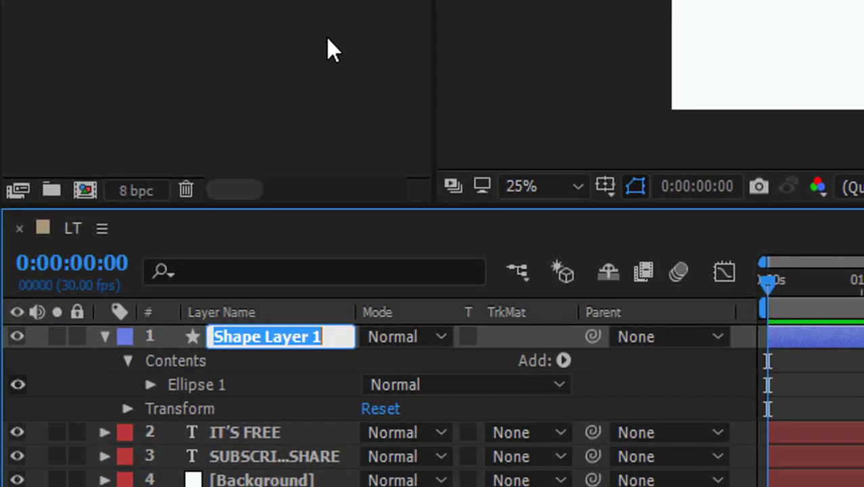
pyautogui.write('Dot Mask')
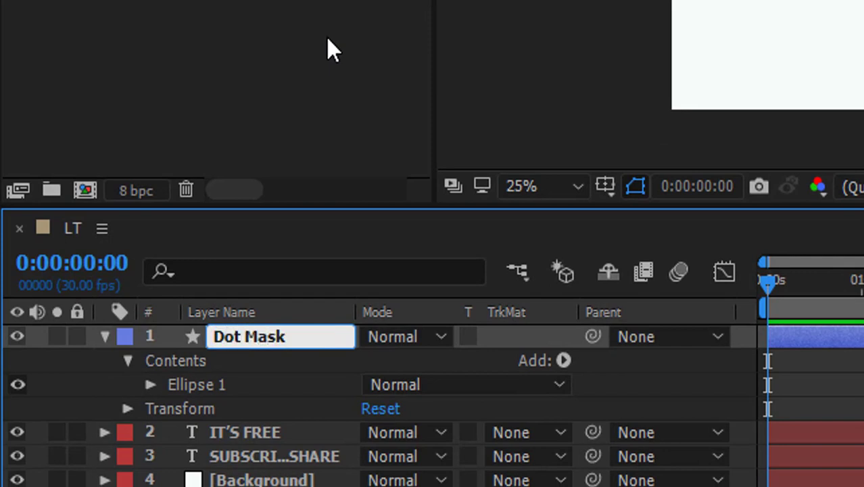
pyautogui.press('Return')
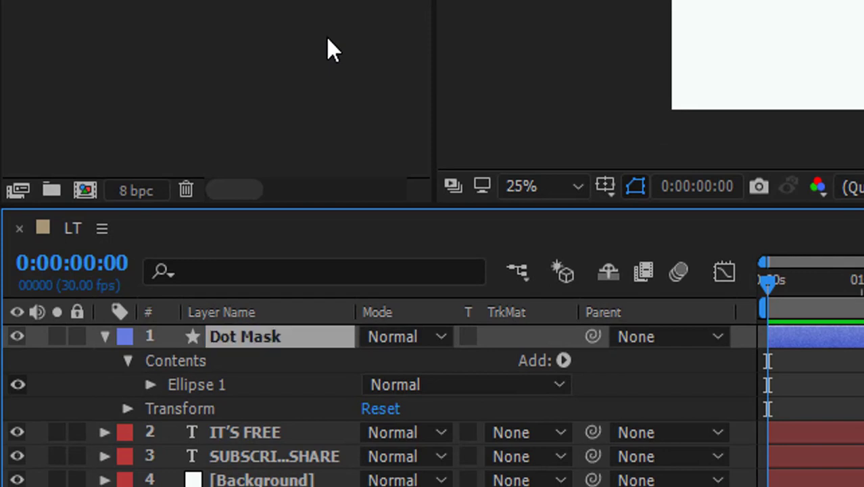
# Collapse the Dot Mask layer and move the SUBSCRIBE+LIKE+SHARE layer directly beneath it, above IT'S FREE
pyautogui.click(150, 383)
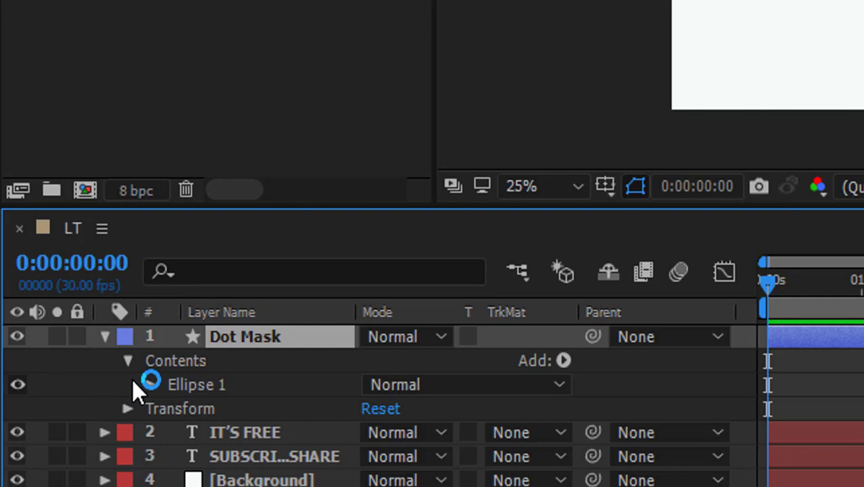
pyautogui.click(106, 337)
pyautogui.moveTo(242, 372); pyautogui.dragTo(247, 340)
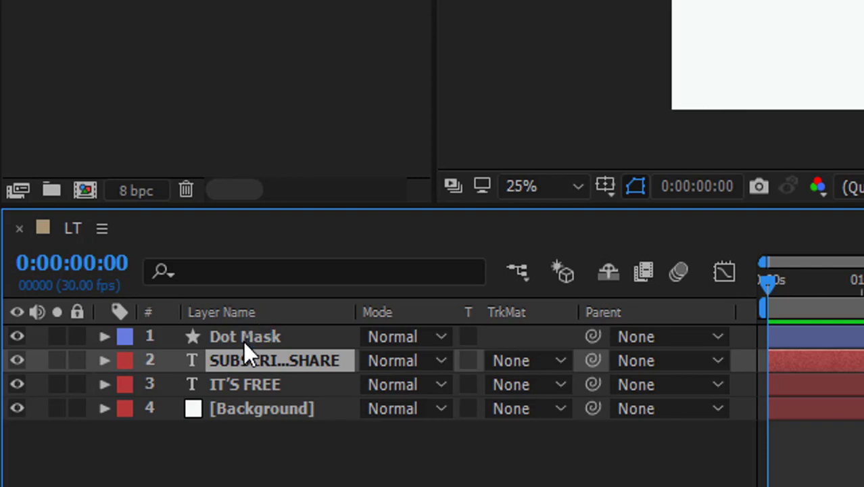
# Add Position keyframes to the Dot Mask and SUBSCRIBE+LIKE+SHARE layers together at 0:00:01:29
pyautogui.click(243, 342)
pyautogui.keyDown('shift'); pyautogui.click(247, 359); pyautogui.keyUp('shift')
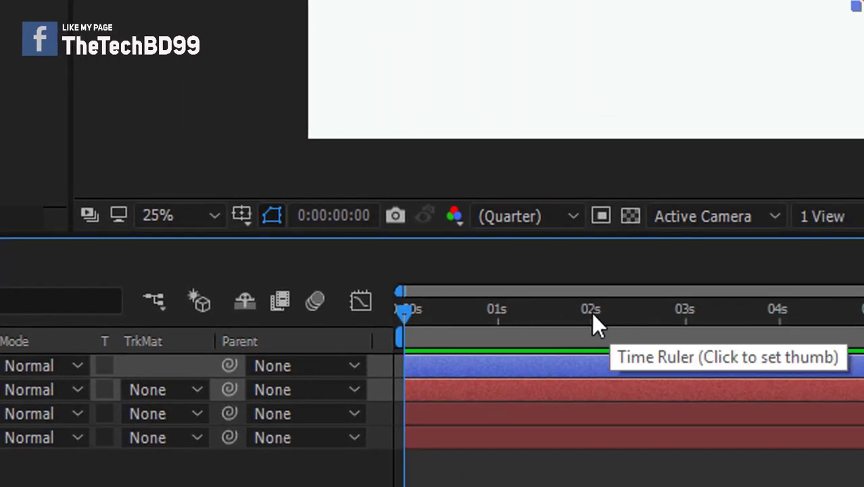
pyautogui.click(593, 312)
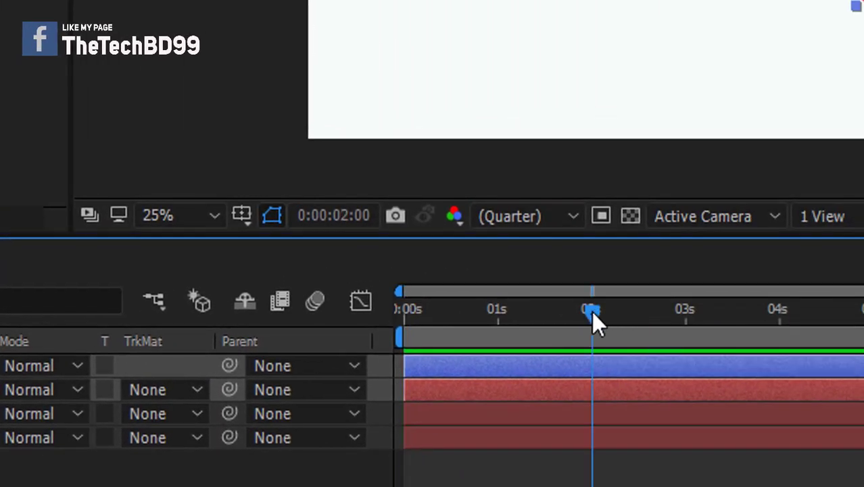
pyautogui.moveTo(590, 311); pyautogui.dragTo(588, 313)
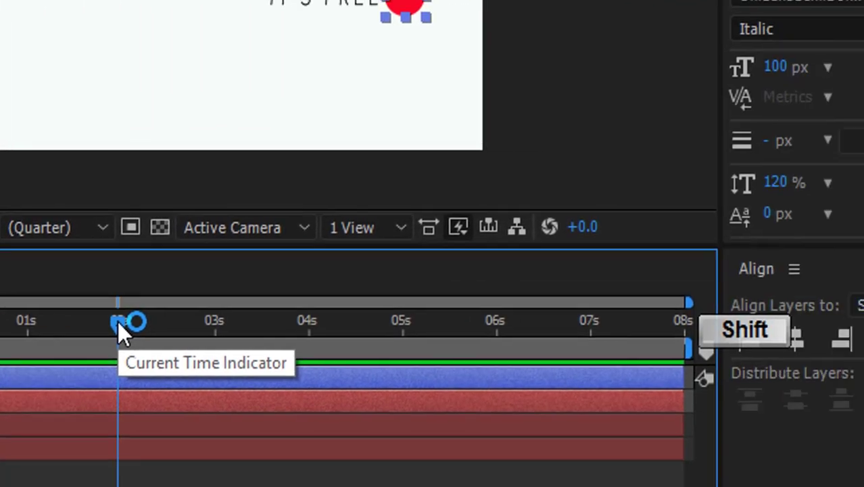
pyautogui.hotkey('shift', 'alt', 'p')
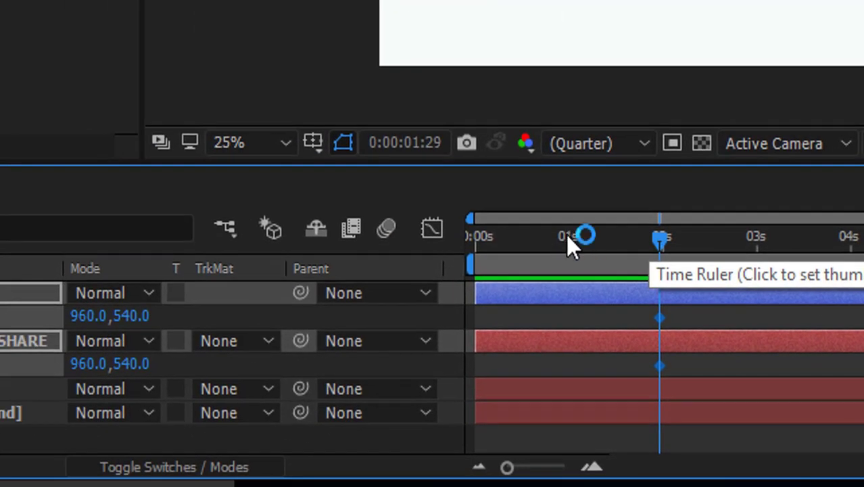
# At 0:00:01:00, keyframe the Dot Mask layer's Position at -830, 540 so the circle sits outside the frame's left edge
pyautogui.click(567, 237)
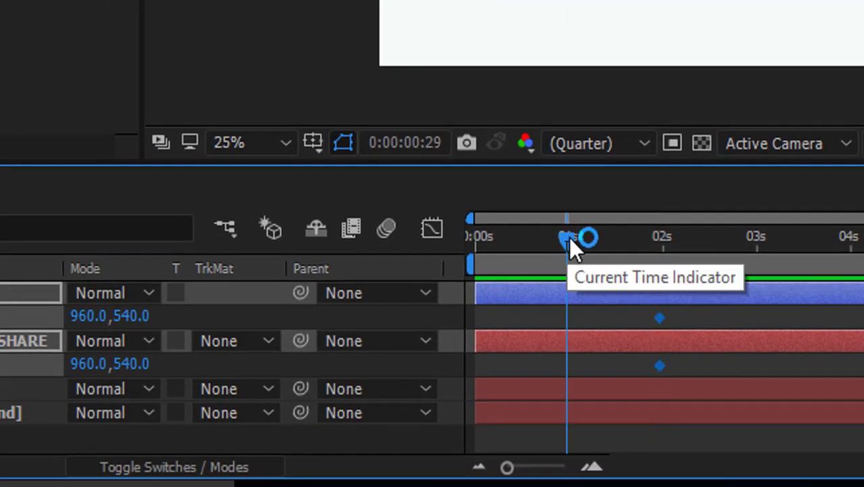
pyautogui.moveTo(571, 242); pyautogui.dragTo(576, 239)
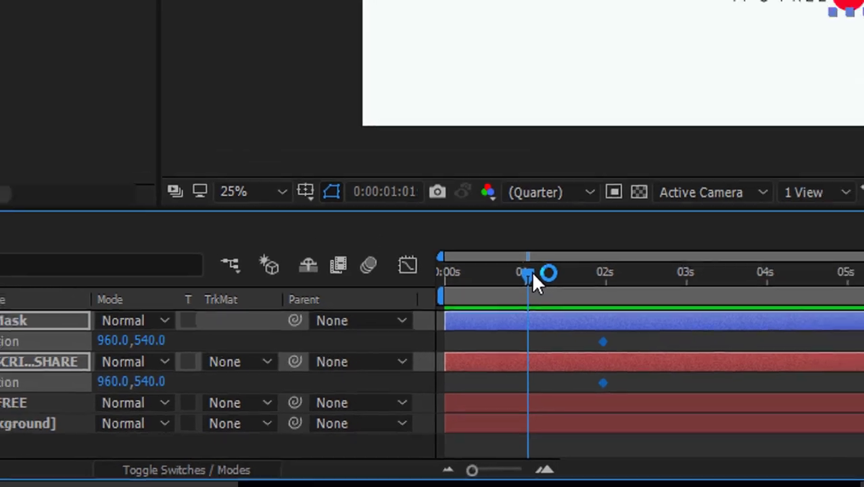
pyautogui.moveTo(532, 272); pyautogui.dragTo(527, 272)
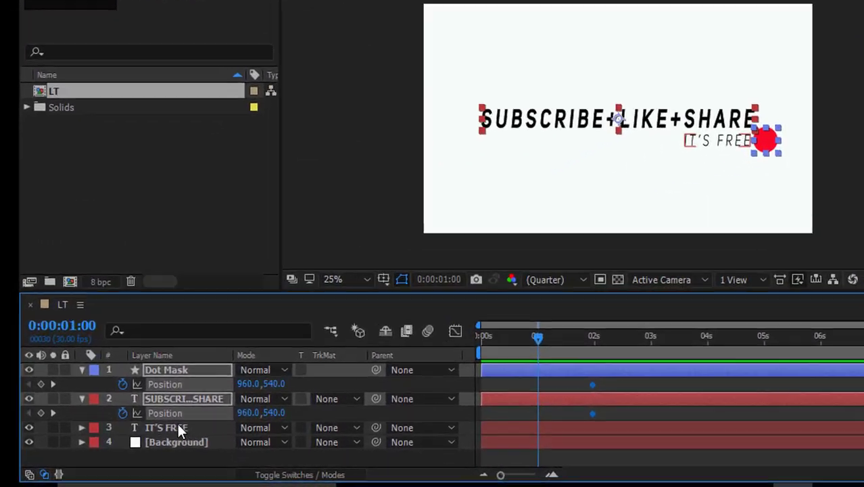
pyautogui.click(15, 403)
pyautogui.click(209, 357)
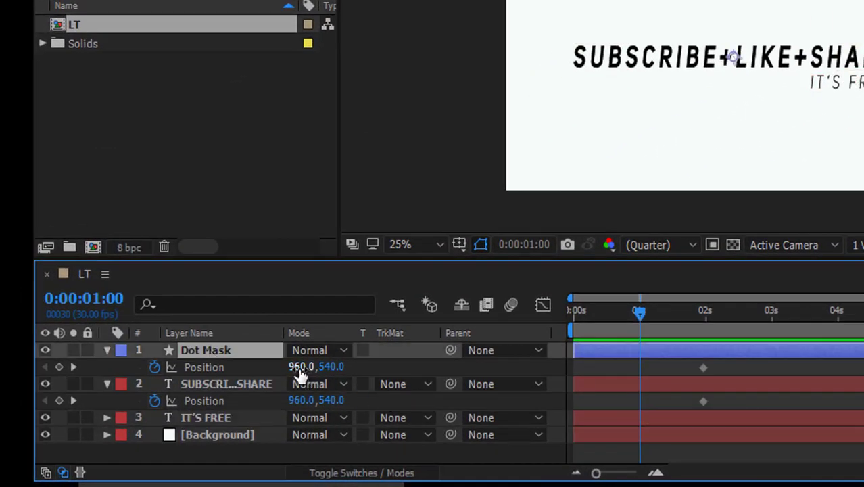
pyautogui.moveTo(300, 373); pyautogui.dragTo(130, 370)
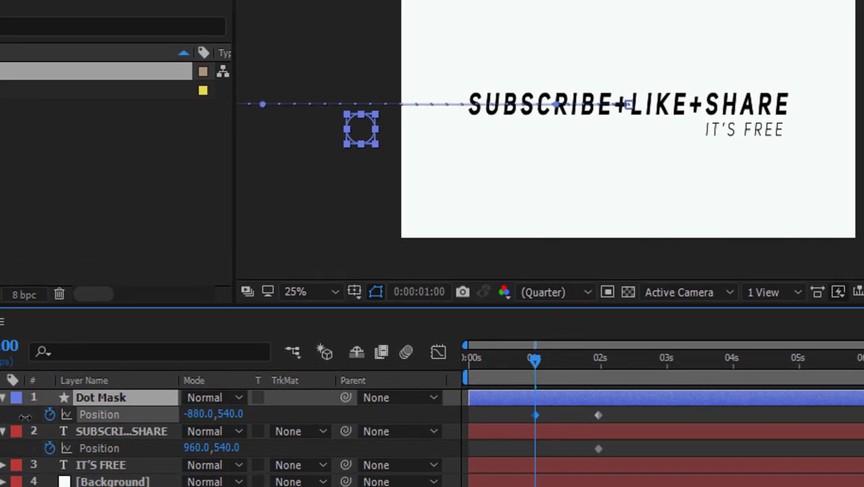
pyautogui.moveTo(23, 417); pyautogui.dragTo(25, 417)
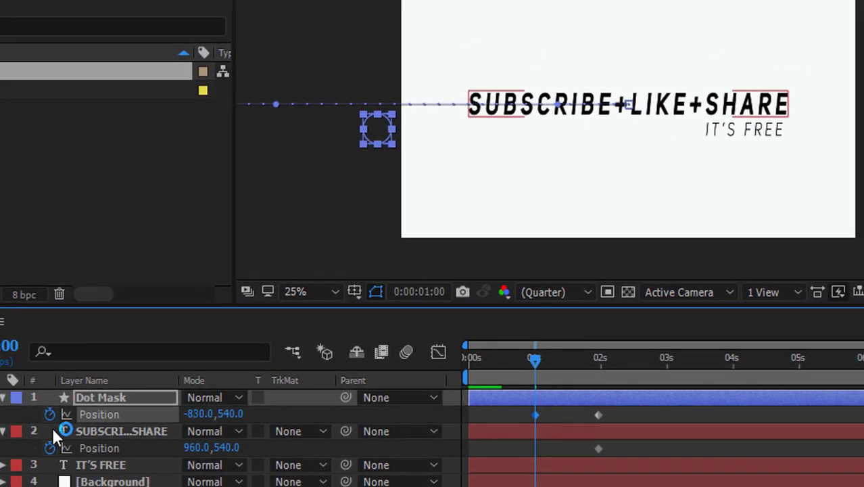
# Keyframe the SUBSCRIBE+LIKE+SHARE Position at 960, 649 at 0:00:01:00, and nudge both layers' first Position keyframes slightly earlier
pyautogui.click(87, 431)
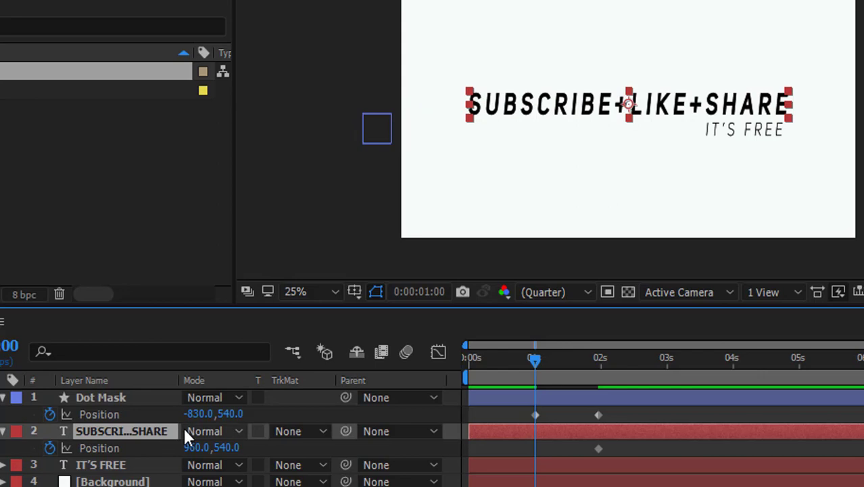
pyautogui.moveTo(226, 448); pyautogui.dragTo(331, 447)
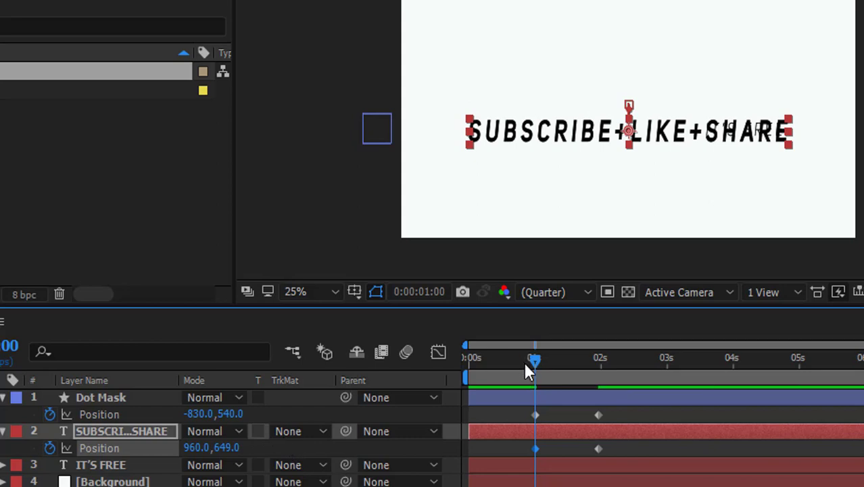
pyautogui.moveTo(534, 356)
pyautogui.mouseDown()
pyautogui.moveTo(619, 355)
pyautogui.moveTo(532, 358)
pyautogui.mouseUp()
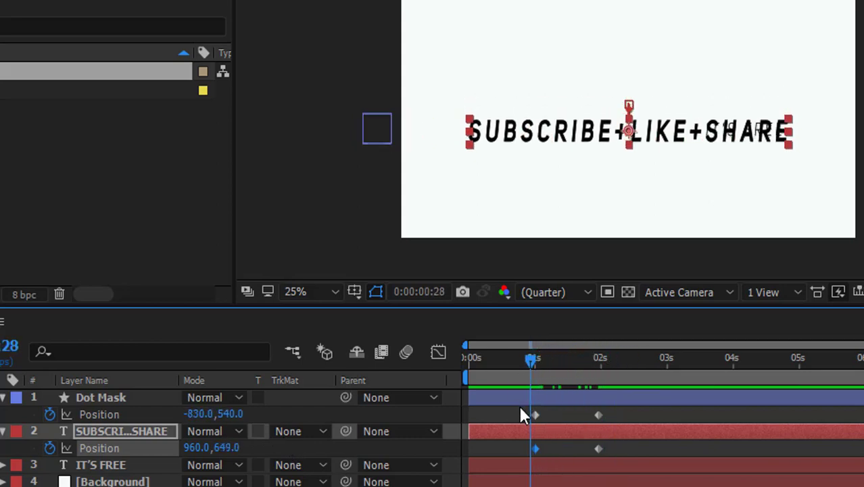
pyautogui.click(527, 413)
pyautogui.moveTo(518, 404); pyautogui.dragTo(531, 448)
pyautogui.click(554, 431)
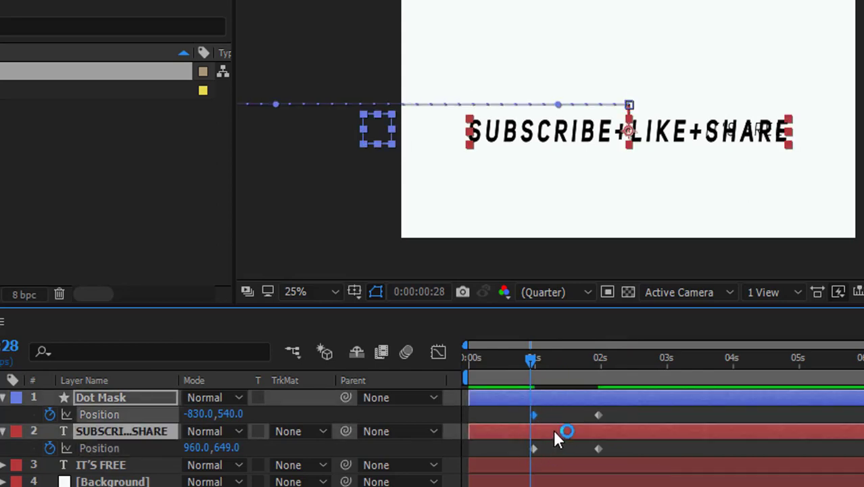
# Apply Easy Ease to all four Position keyframes of the Dot Mask and SUBSCRIBE+LIKE+SHARE layers
pyautogui.moveTo(512, 409); pyautogui.dragTo(623, 477)
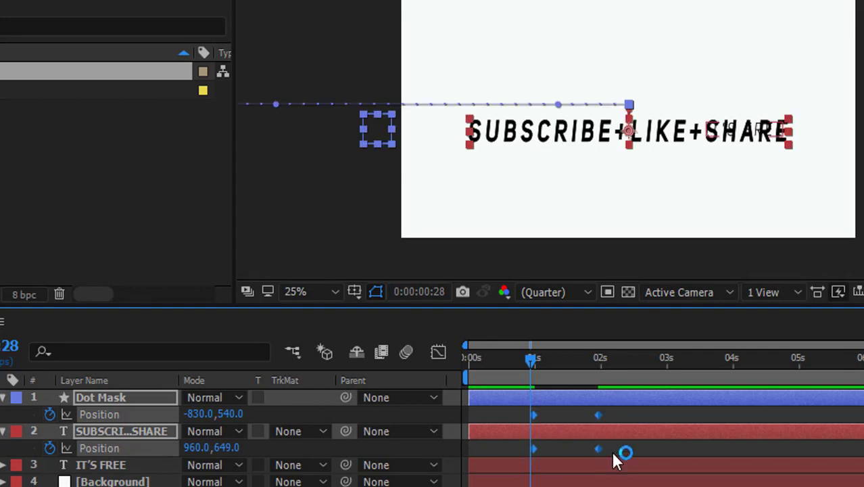
pyautogui.rightClick(593, 412)
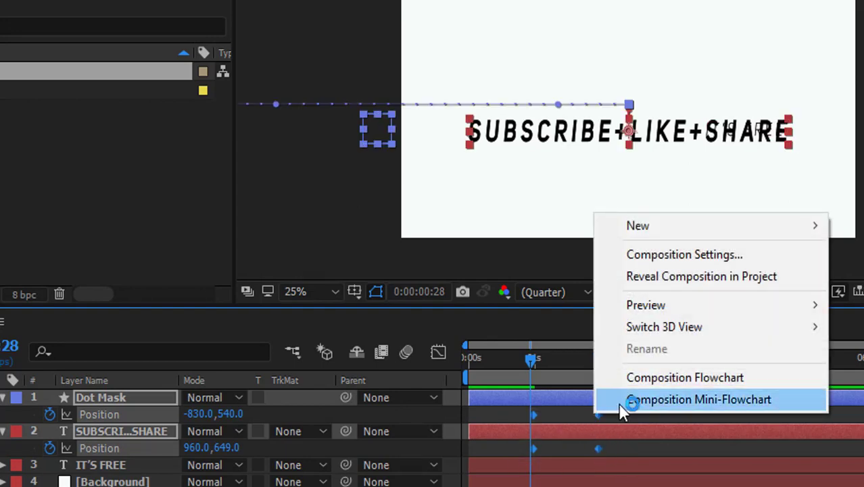
pyautogui.rightClick(600, 449)
pyautogui.moveTo(632, 445)
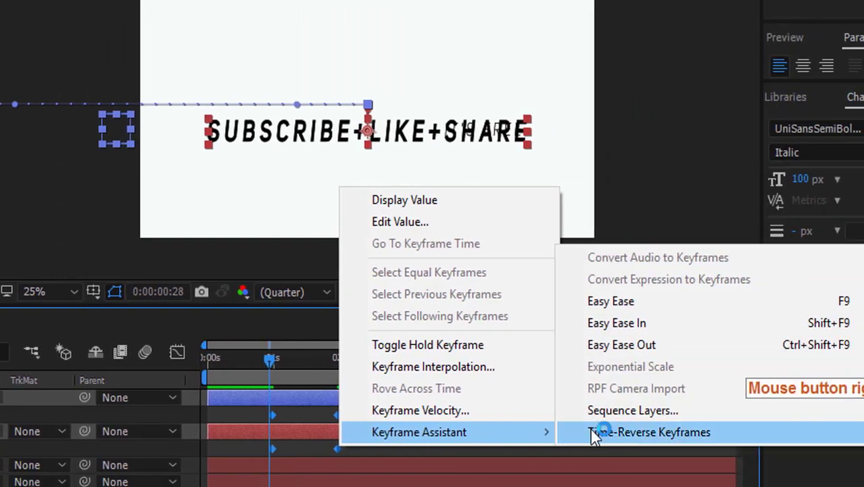
pyautogui.click(606, 304)
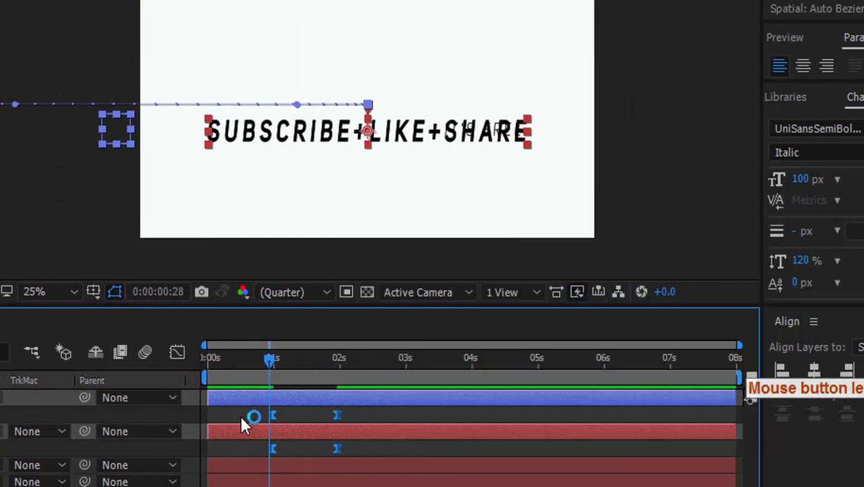
# Reshape both layers' Position speed curves to peak shortly after the first keyframe and slow gradually into the last one
pyautogui.click(177, 353)
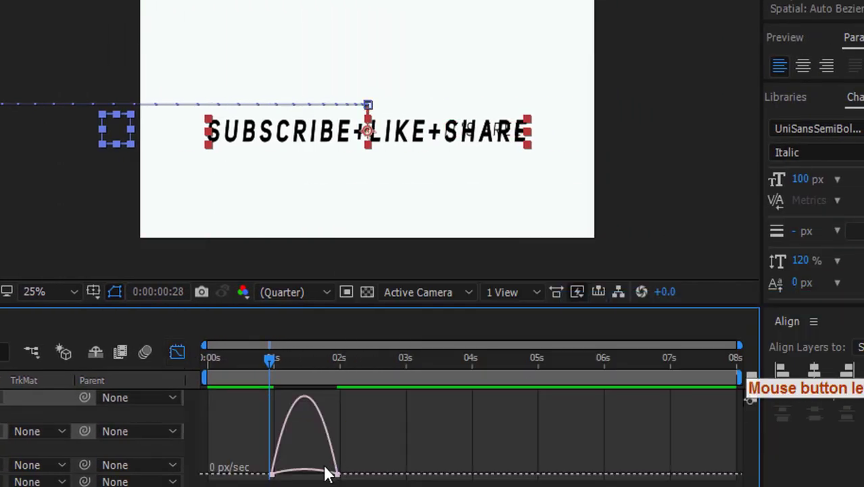
pyautogui.moveTo(315, 452); pyautogui.dragTo(302, 479)
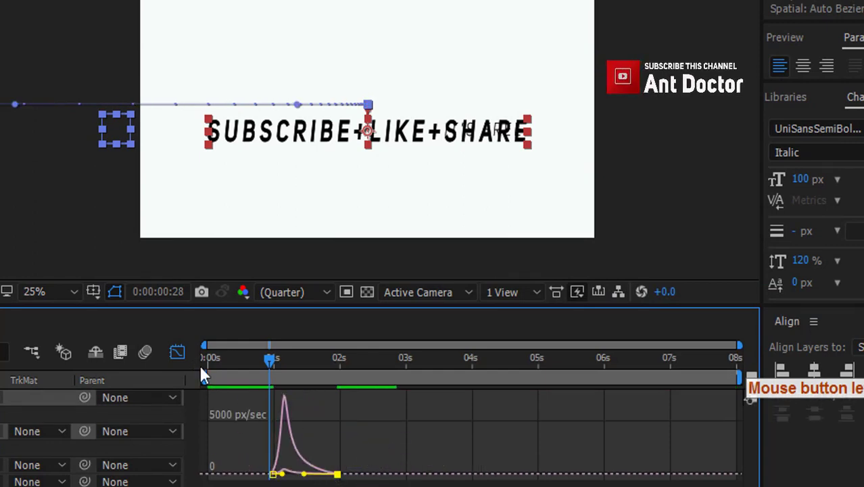
pyautogui.click(176, 353)
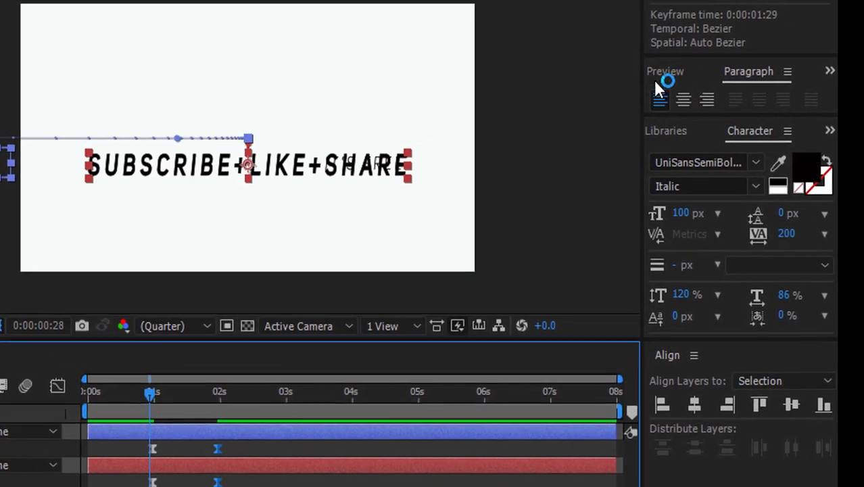
# Preview the slide-in animation of the red circle and the SUBSCRIBE+LIKE+SHARE text
pyautogui.click(785, 37)
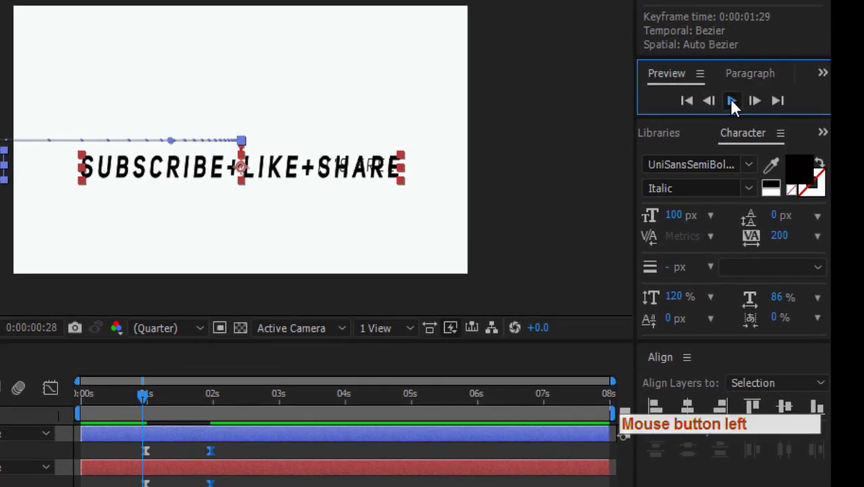
pyautogui.click(731, 100)
pyautogui.click(731, 100)
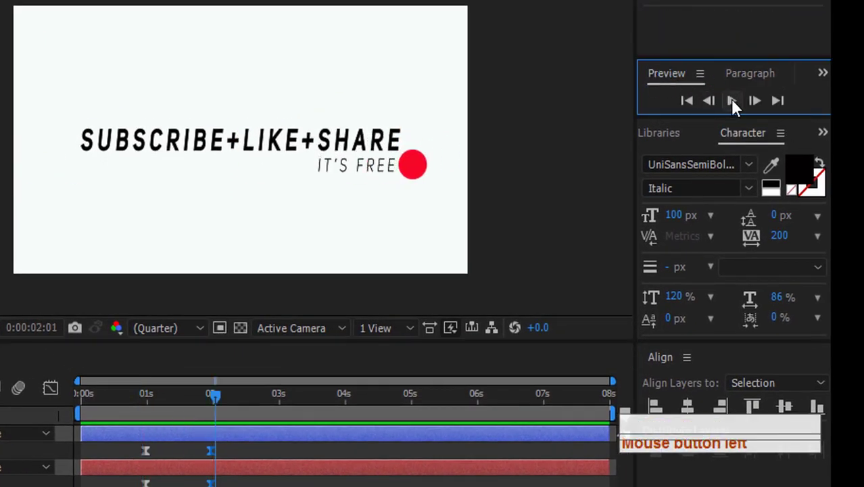
# Collapse the Dot Mask and SUBSCRIBE+LIKE+SHARE layer properties and deselect all layers
pyautogui.click(570, 218)
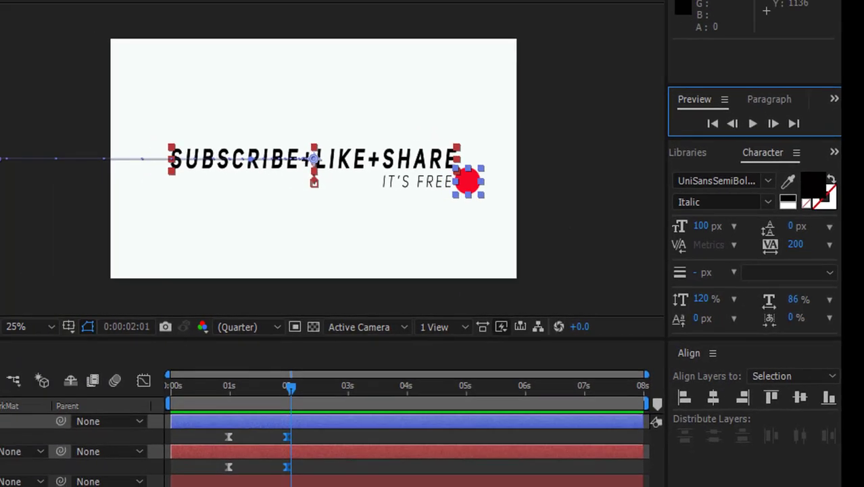
pyautogui.click(48, 396)
pyautogui.click(88, 449)
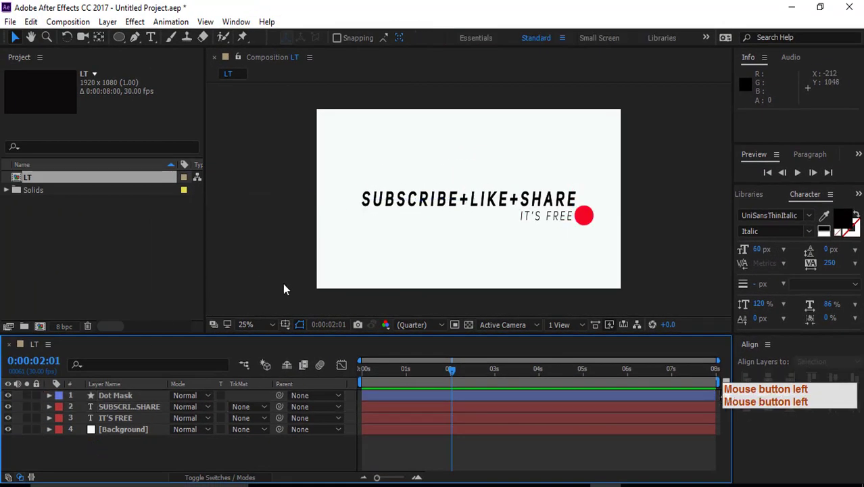
# Draw a red rectangle shape that fully covers the SUBSCRIBE+LIKE+SHARE text, and return to the Selection tool
pyautogui.moveTo(119, 37); pyautogui.dragTo(191, 58)
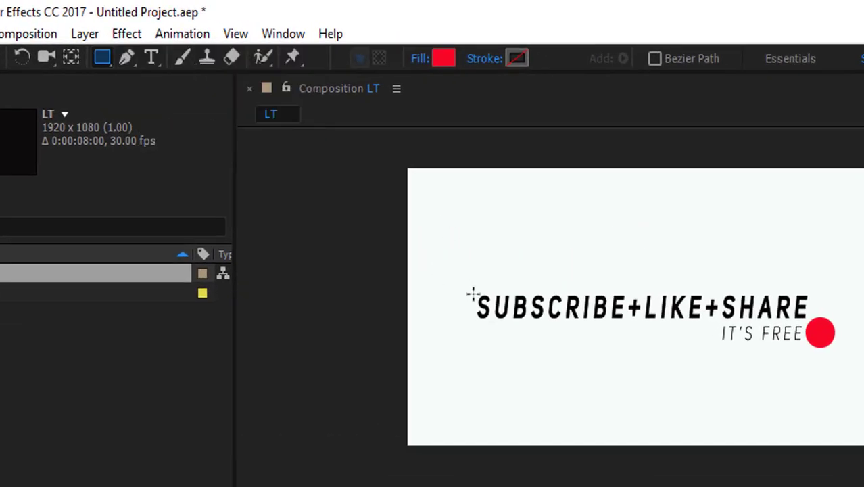
pyautogui.moveTo(474, 295)
pyautogui.mouseDown()
pyautogui.moveTo(512, 322)
pyautogui.moveTo(680, 312)
pyautogui.moveTo(768, 317)
pyautogui.moveTo(778, 326)
pyautogui.moveTo(809, 318)
pyautogui.mouseUp()
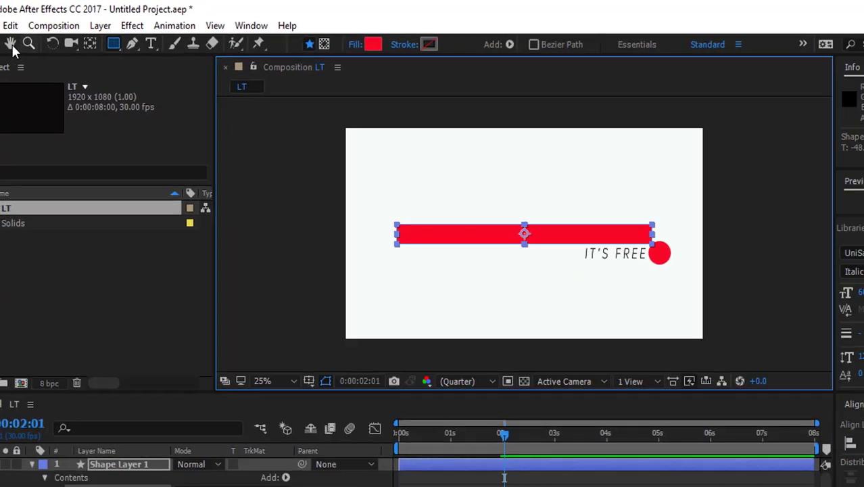
pyautogui.click(14, 38)
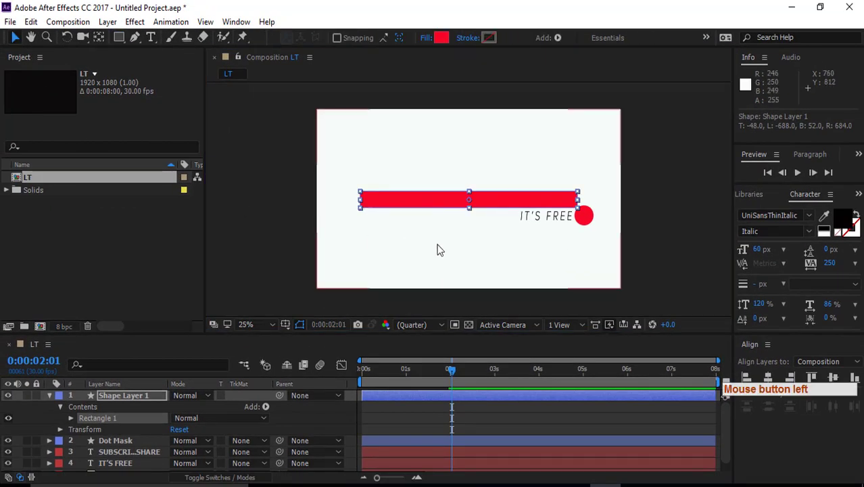
# Lower the rectangle layer's opacity to 68% to check its coverage of the text, and restore it to 100%
pyautogui.click(133, 397)
pyautogui.press('t')
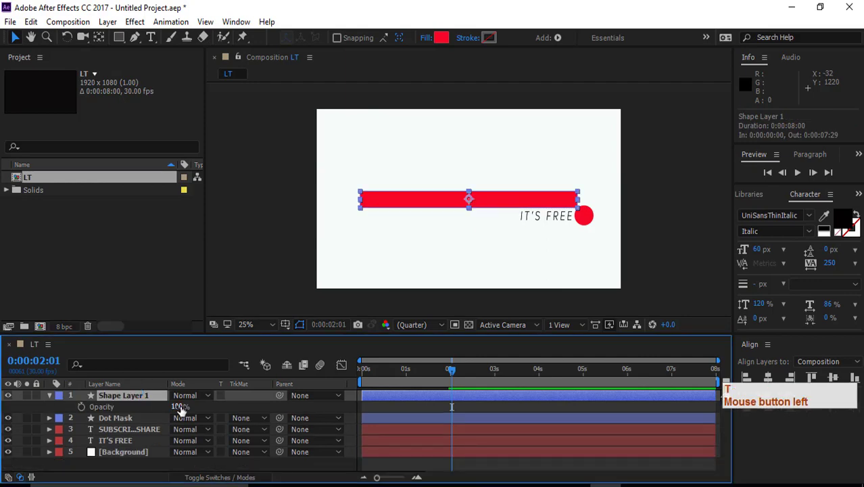
pyautogui.moveTo(181, 409); pyautogui.dragTo(159, 409)
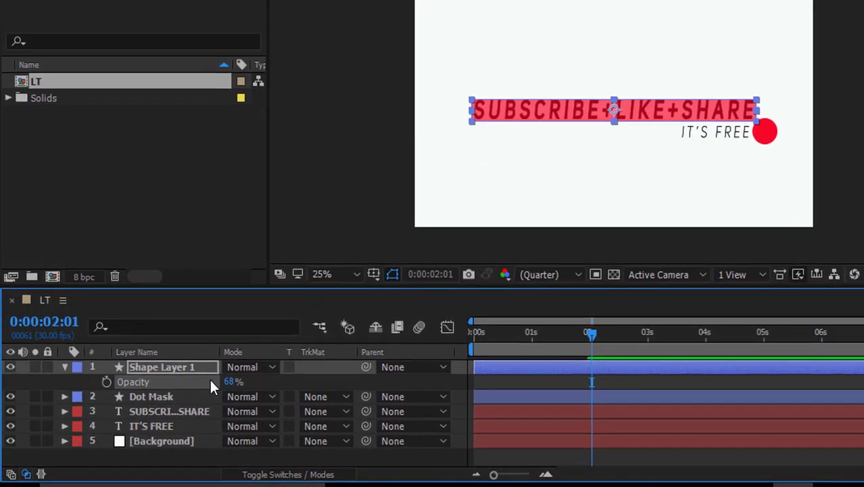
pyautogui.moveTo(234, 381); pyautogui.dragTo(299, 377)
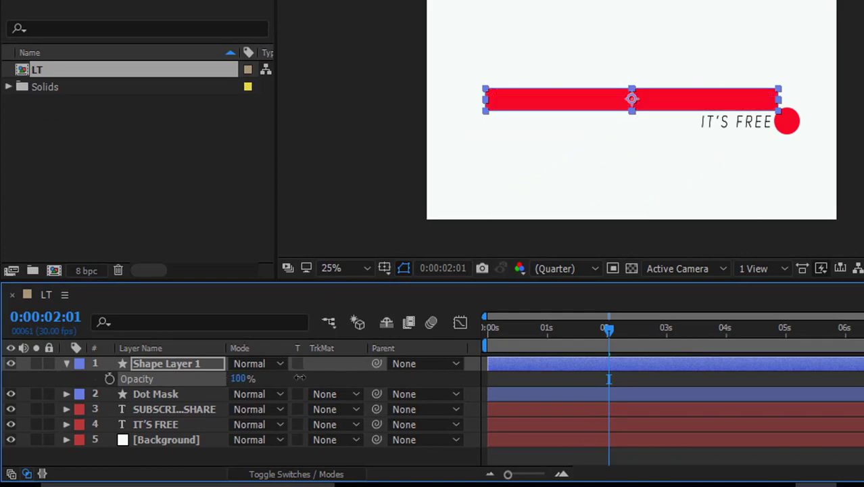
pyautogui.click(66, 363)
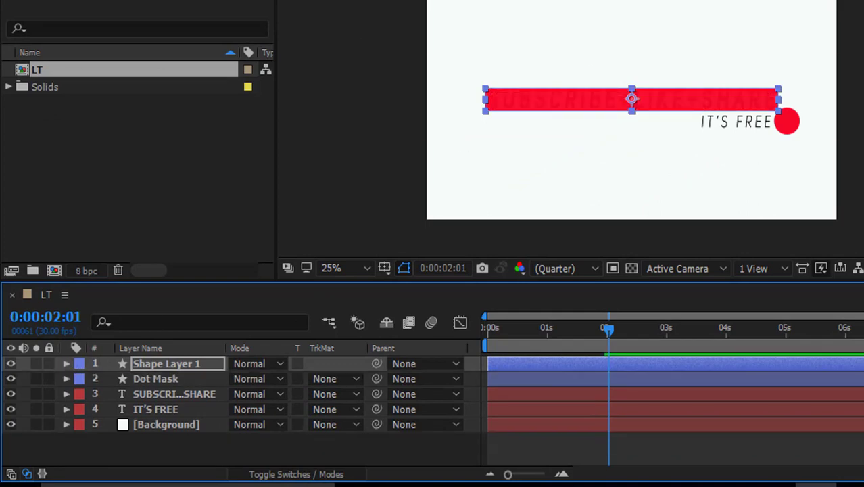
# Rename the rectangle's shape layer as Sub mask
pyautogui.click(167, 362)
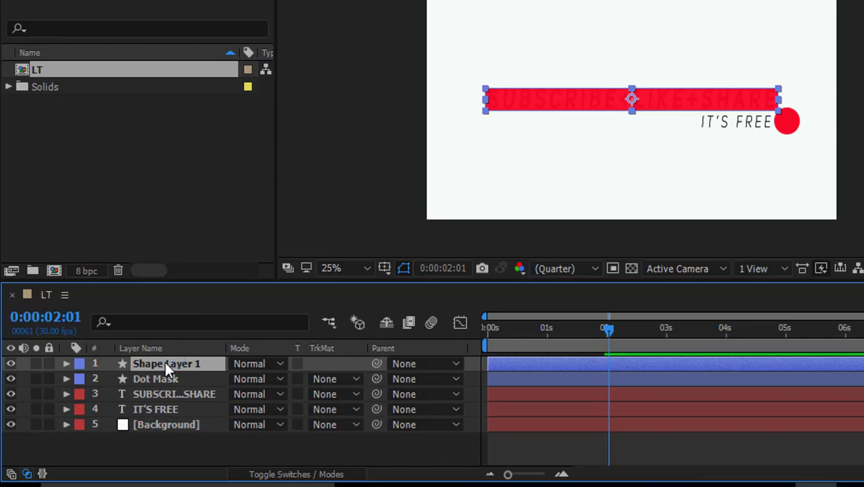
pyautogui.rightClick(165, 362)
pyautogui.click(384, 0)
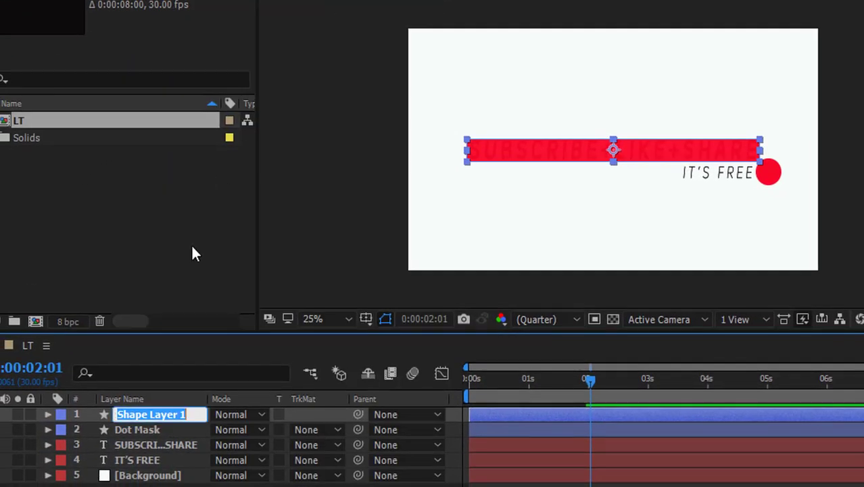
pyautogui.write('S')
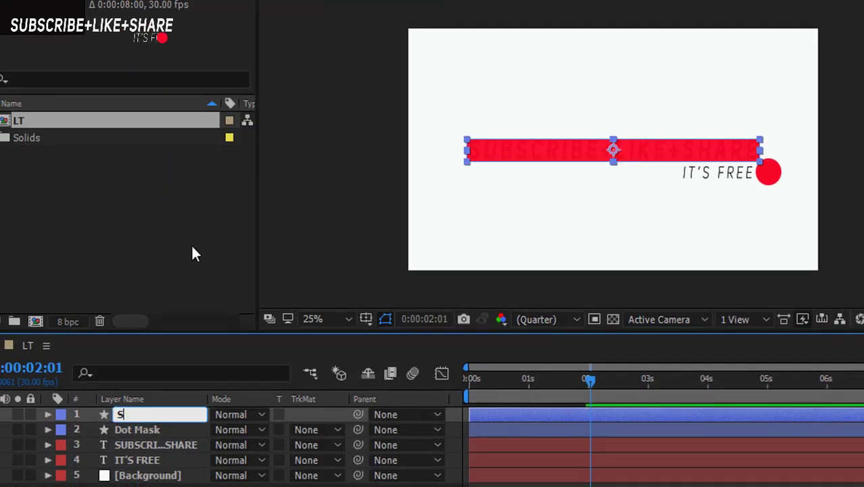
pyautogui.write('ub m')
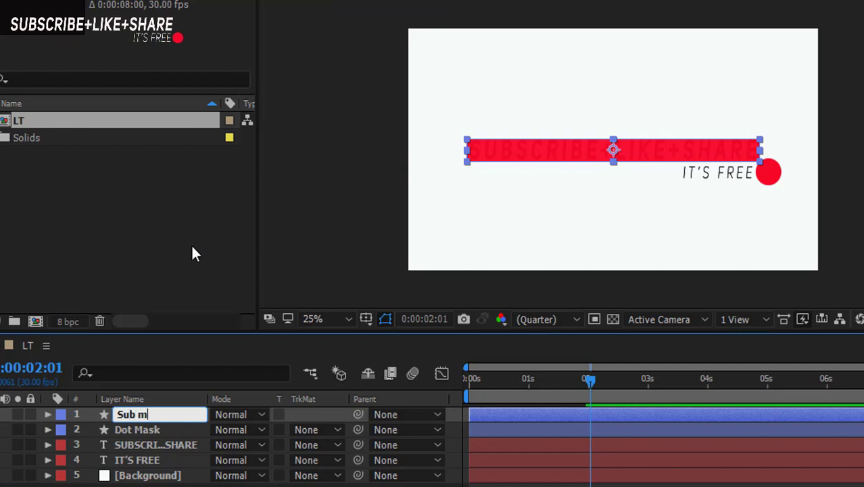
pyautogui.write('ask')
pyautogui.press('Return')
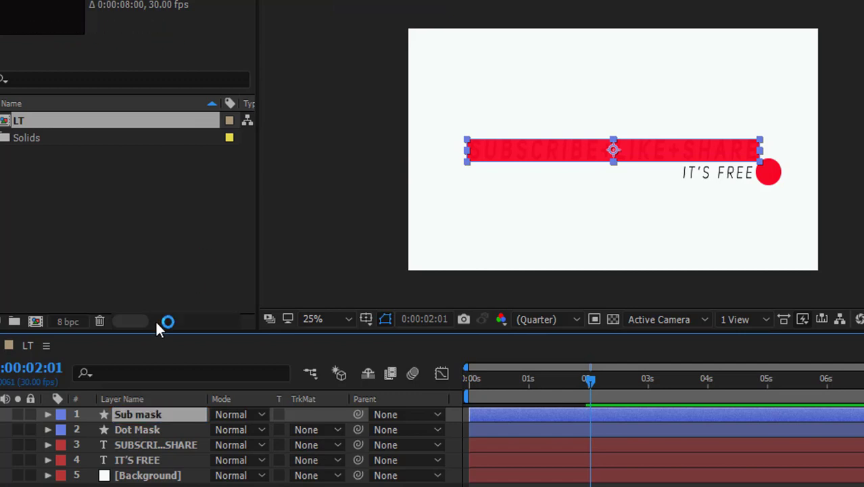
# Move Sub mask directly above the SUBSCRIBE+LIKE+SHARE layer and set that text layer's track matte to Alpha Matte "Sub mask"
pyautogui.moveTo(138, 414); pyautogui.dragTo(139, 433)
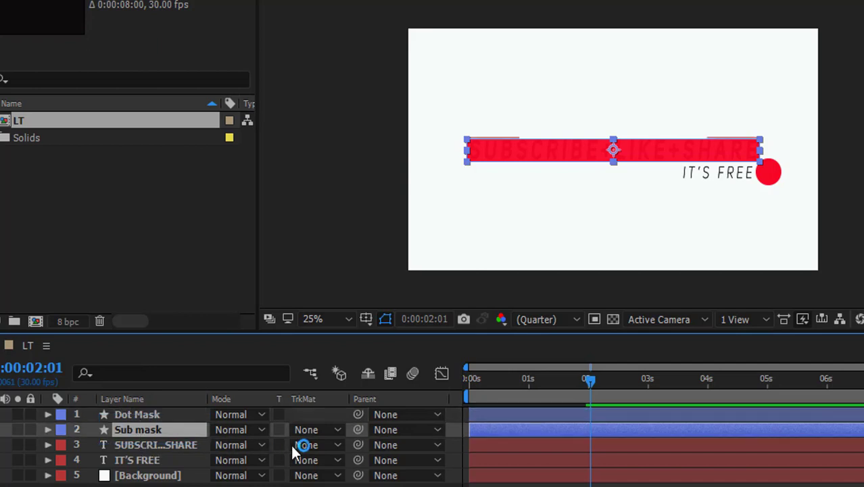
pyautogui.click(157, 445)
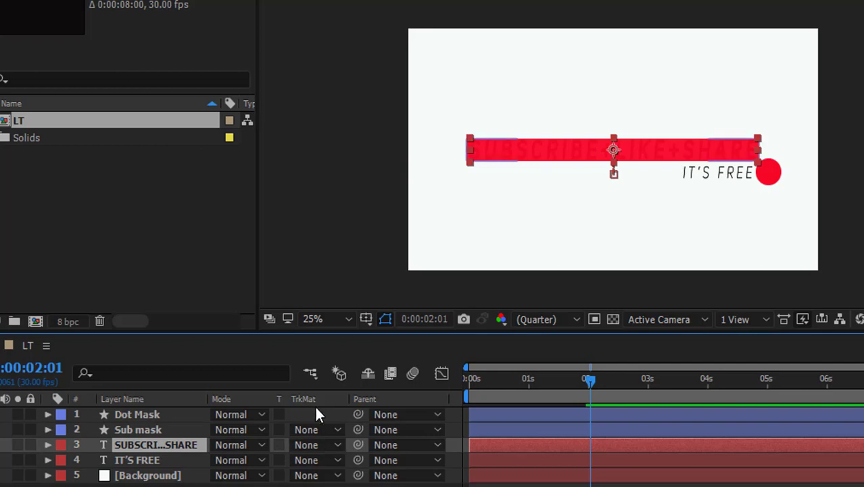
pyautogui.click(335, 445)
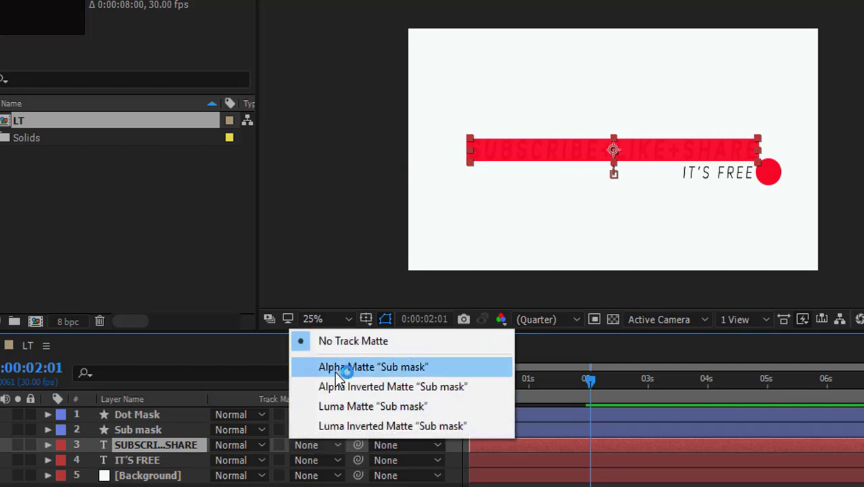
pyautogui.click(333, 370)
# Preview the masked text reveal from the start of the composition twice, stopping the second playback at 0:00:02:09
pyautogui.moveTo(590, 384); pyautogui.dragTo(468, 383)
pyautogui.click(805, 173)
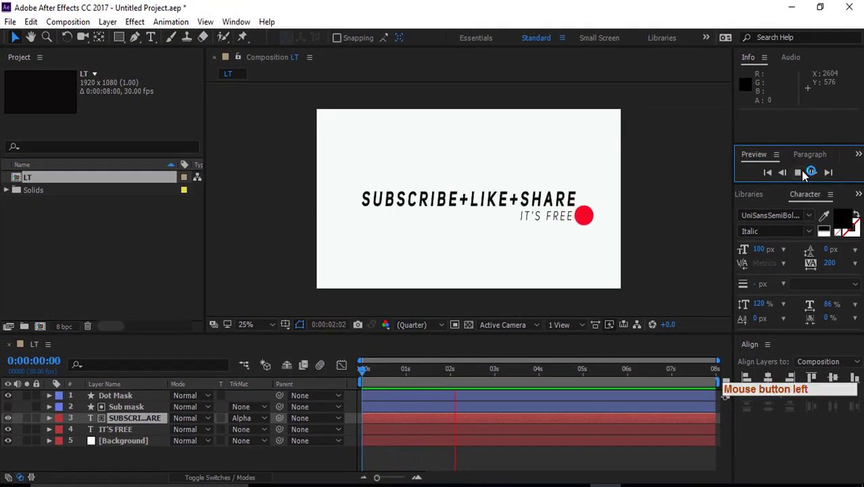
pyautogui.click(800, 171)
pyautogui.moveTo(454, 372); pyautogui.dragTo(337, 387)
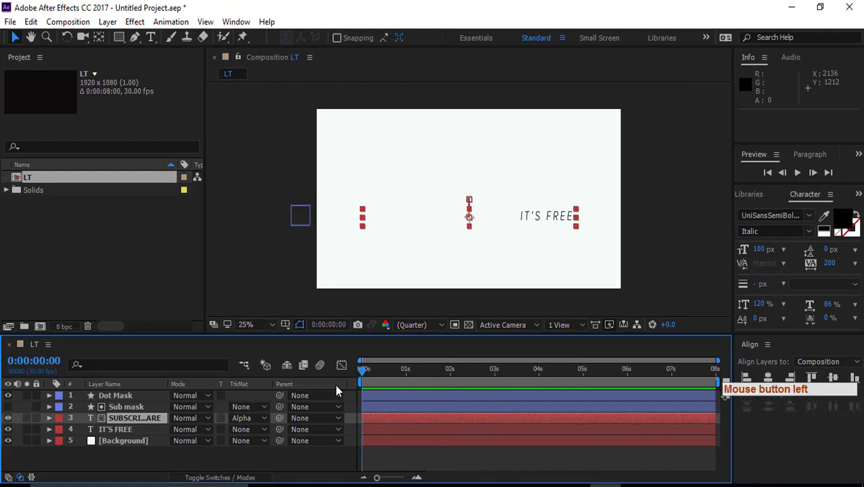
pyautogui.click(800, 172)
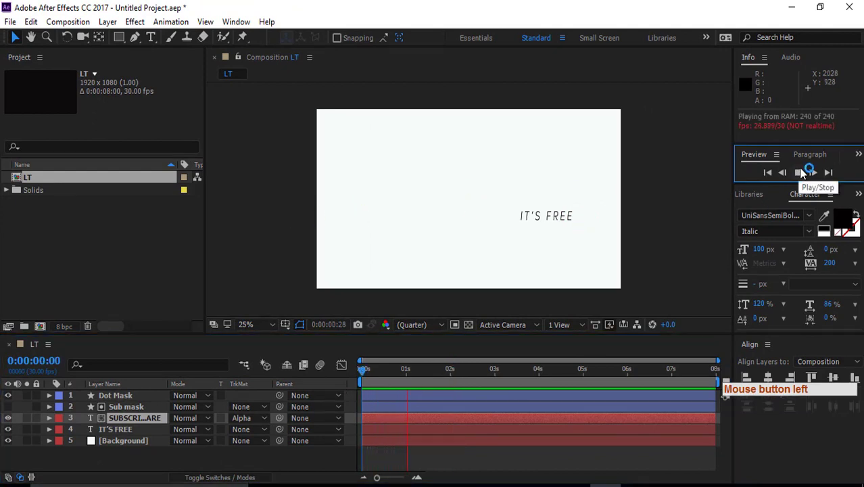
pyautogui.click(800, 173)
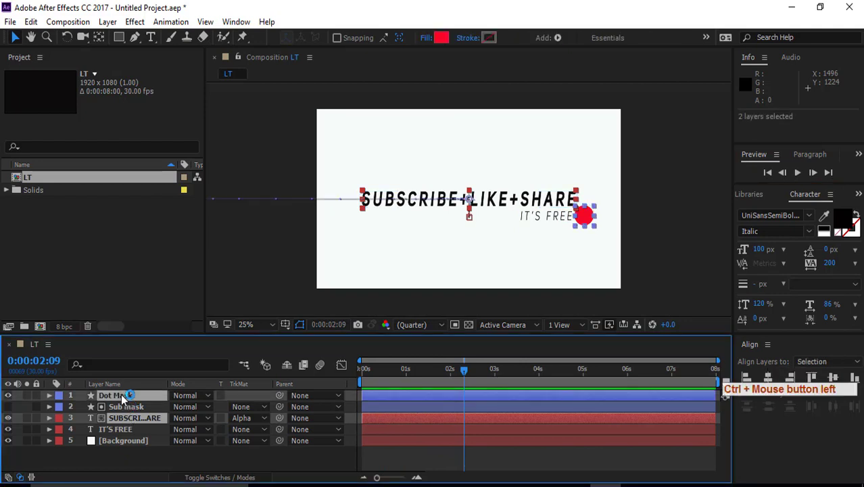
# Reveal the Position keyframes of the Dot Mask and SUBSCRIBE+LIKE+SHARE layers and move their last keyframes to shortly before 0:00:02:09
pyautogui.press('p')
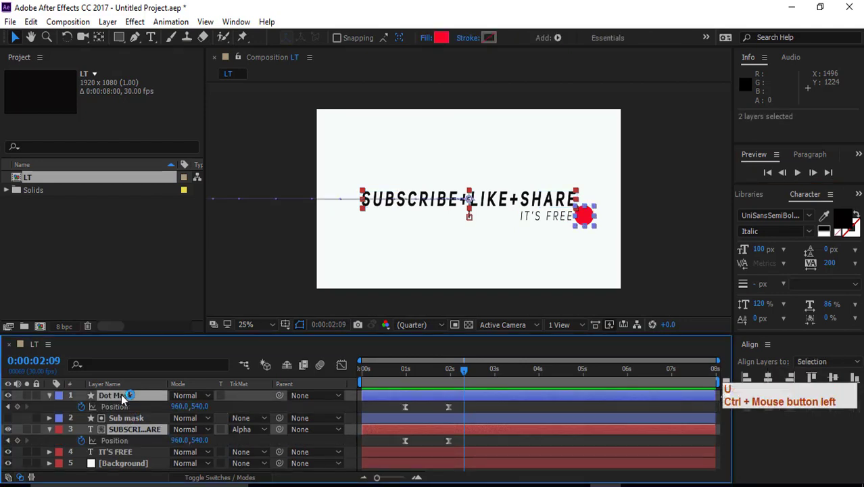
pyautogui.moveTo(443, 403)
pyautogui.mouseDown()
pyautogui.moveTo(455, 443)
pyautogui.moveTo(458, 404)
pyautogui.mouseUp()
pyautogui.click(449, 404)
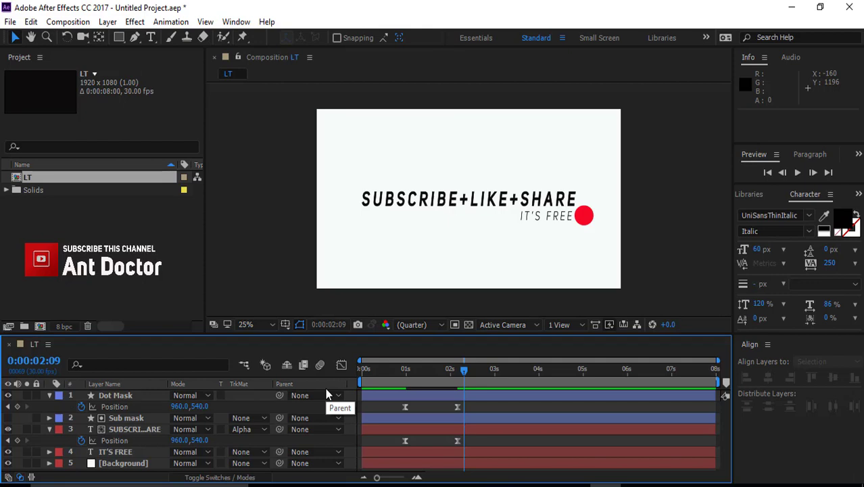
# Select the IT'S FREE text layer
pyautogui.click(67, 428)
pyautogui.click(116, 453)
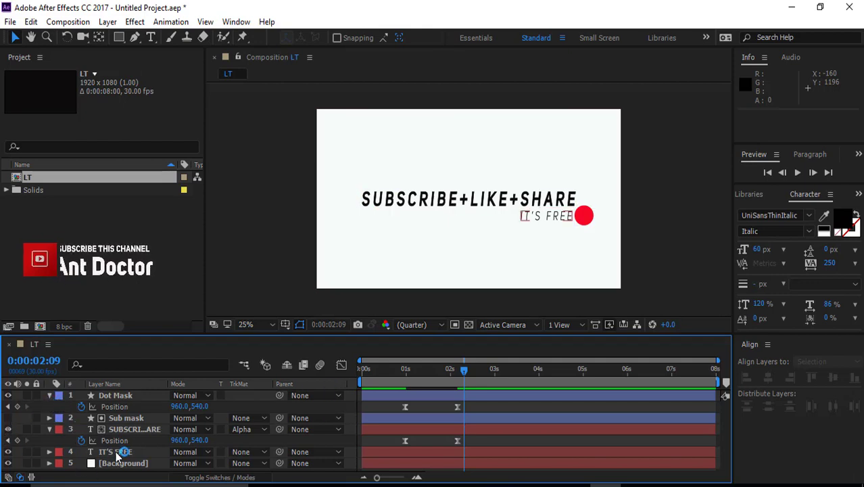